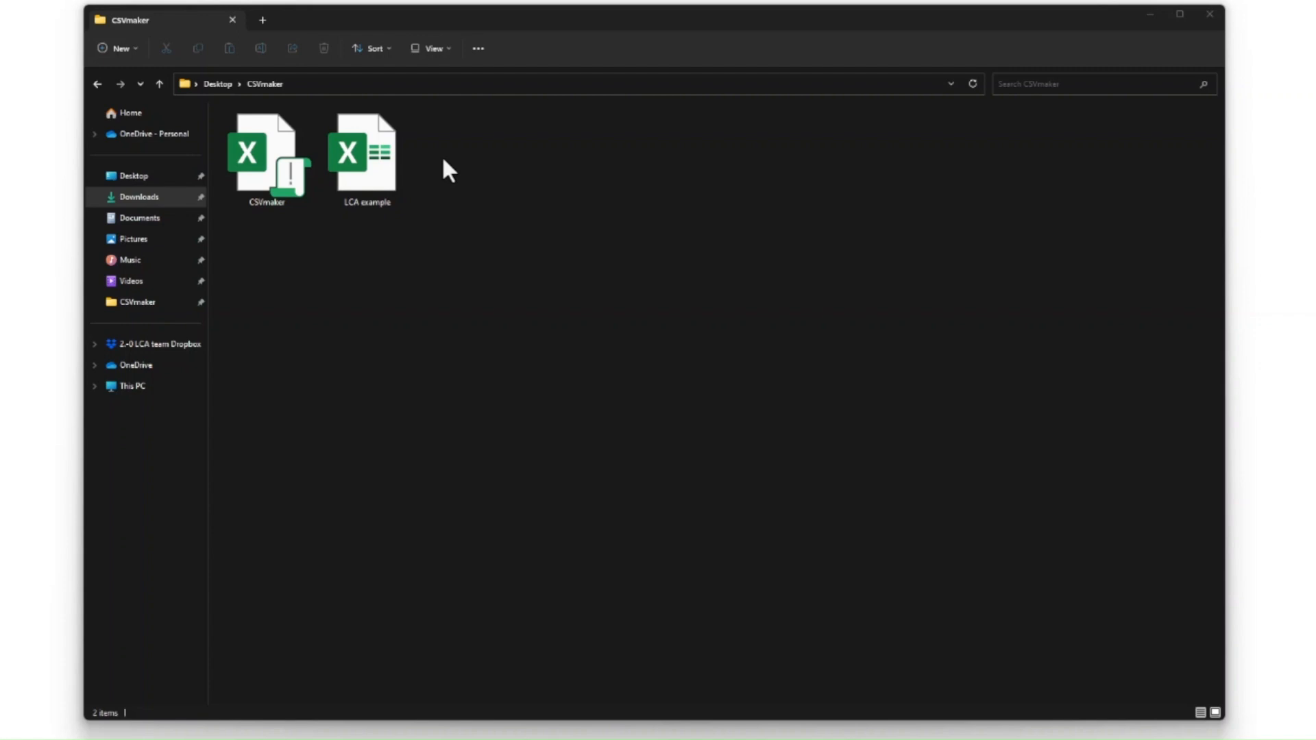
Step: Create a new Excel worksheet in the CSVmaker folder named Ready-for-CSV_LCA example and open it
{"action": "right_click", "coordinate": [444, 162]}
{"action": "mouse_move", "coordinate": [559, 259]}
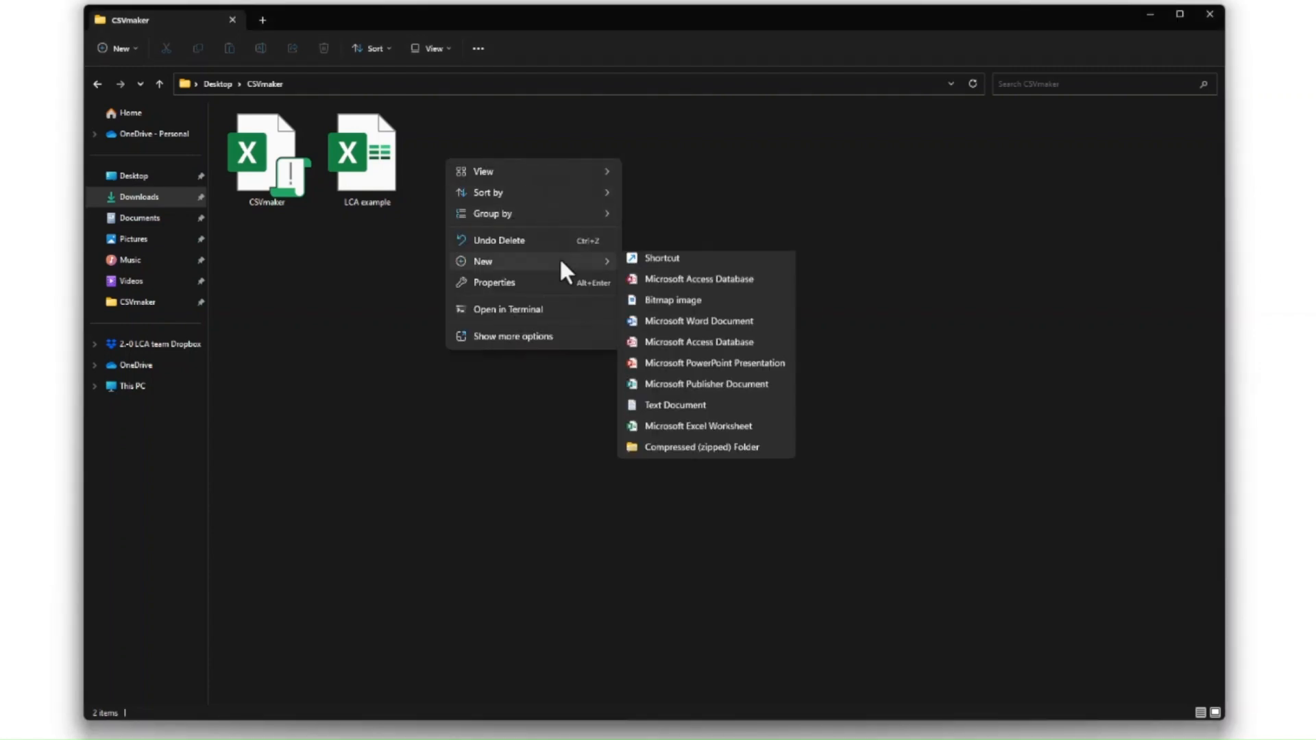
{"action": "left_click", "coordinate": [717, 459]}
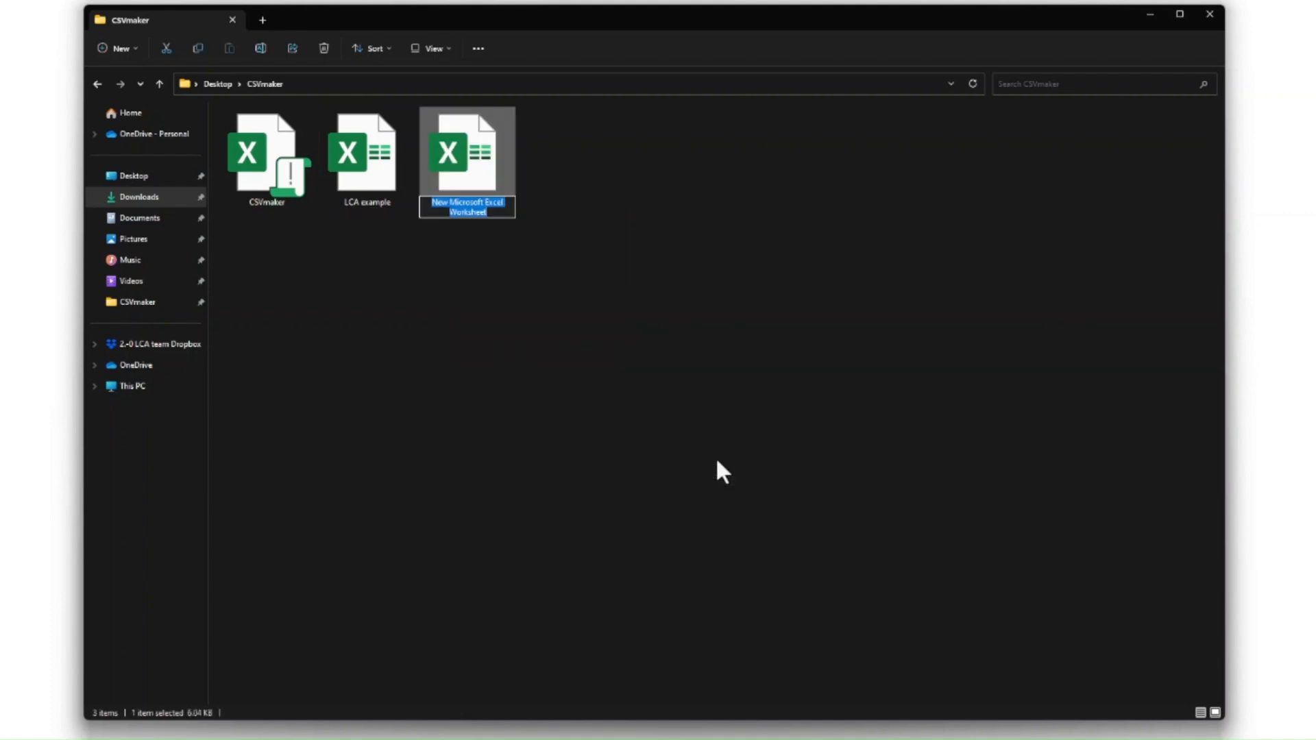
{"action": "type", "text": "Ready-for-CSV_LCA example"}
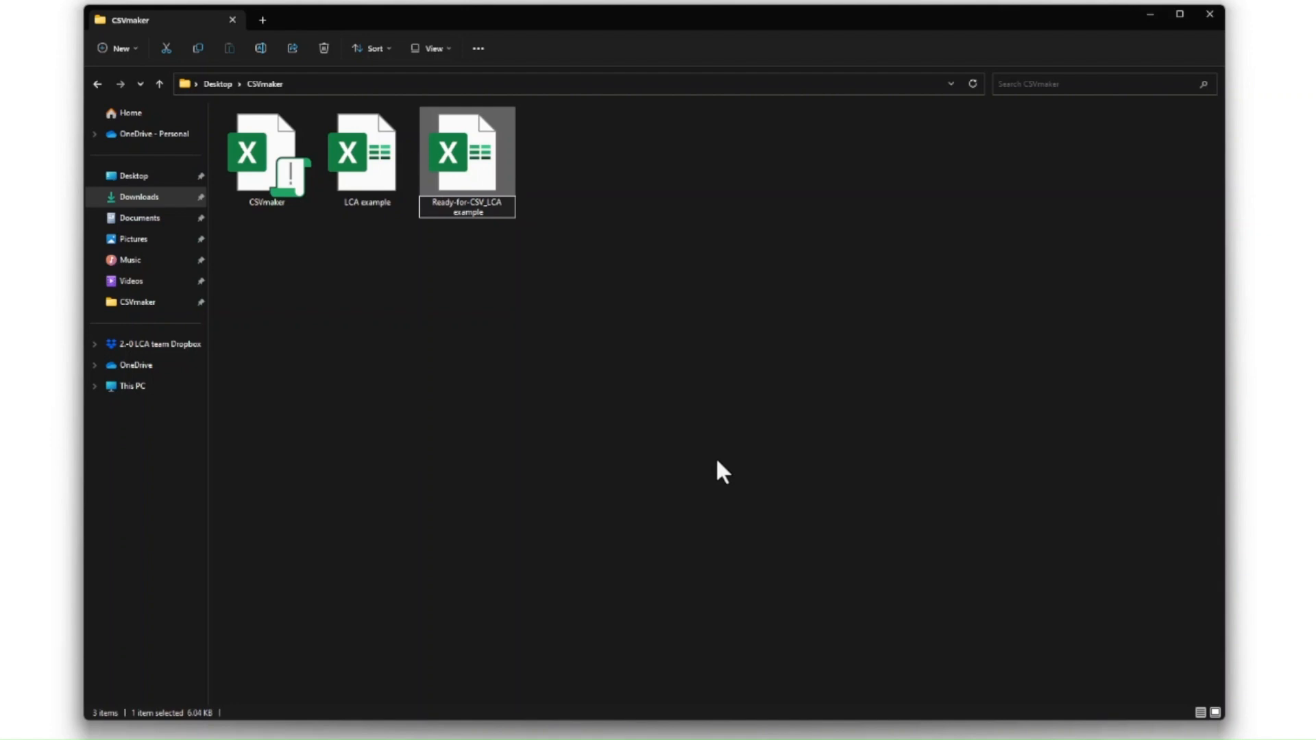
{"action": "key", "text": "Return"}
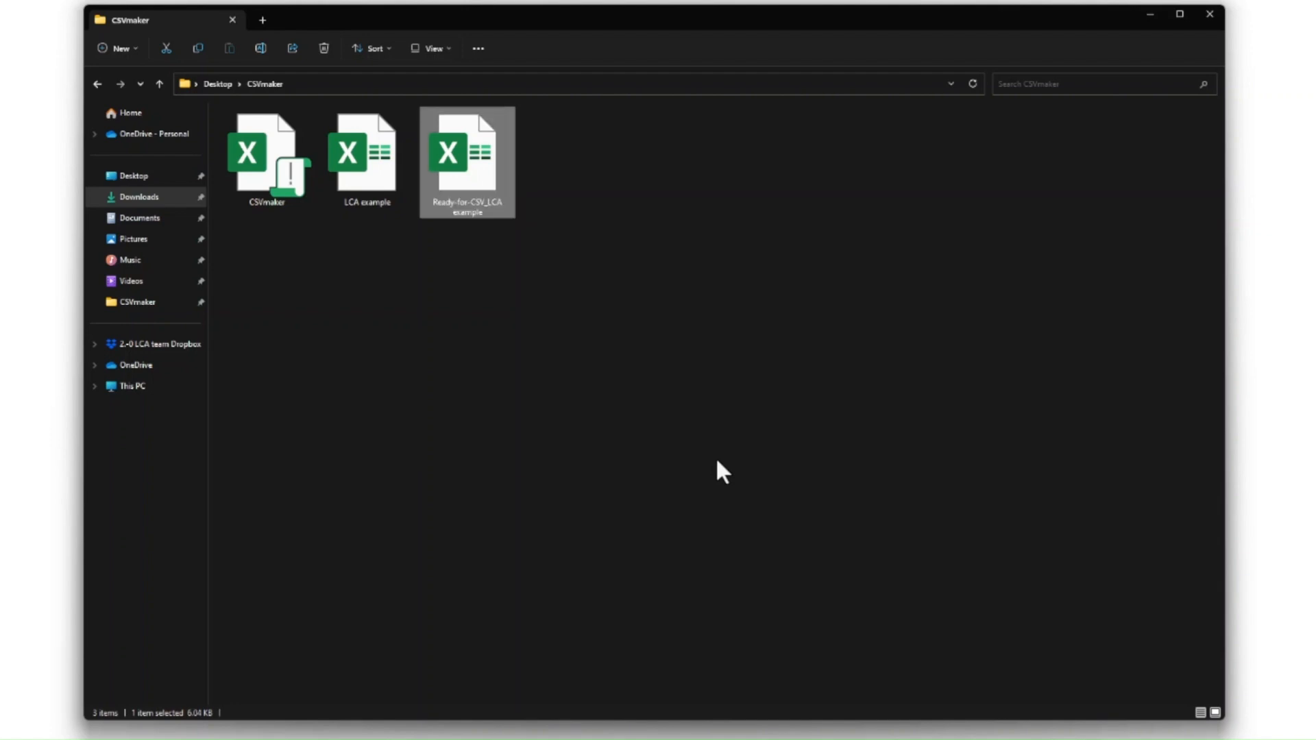
{"action": "key", "text": "Return"}
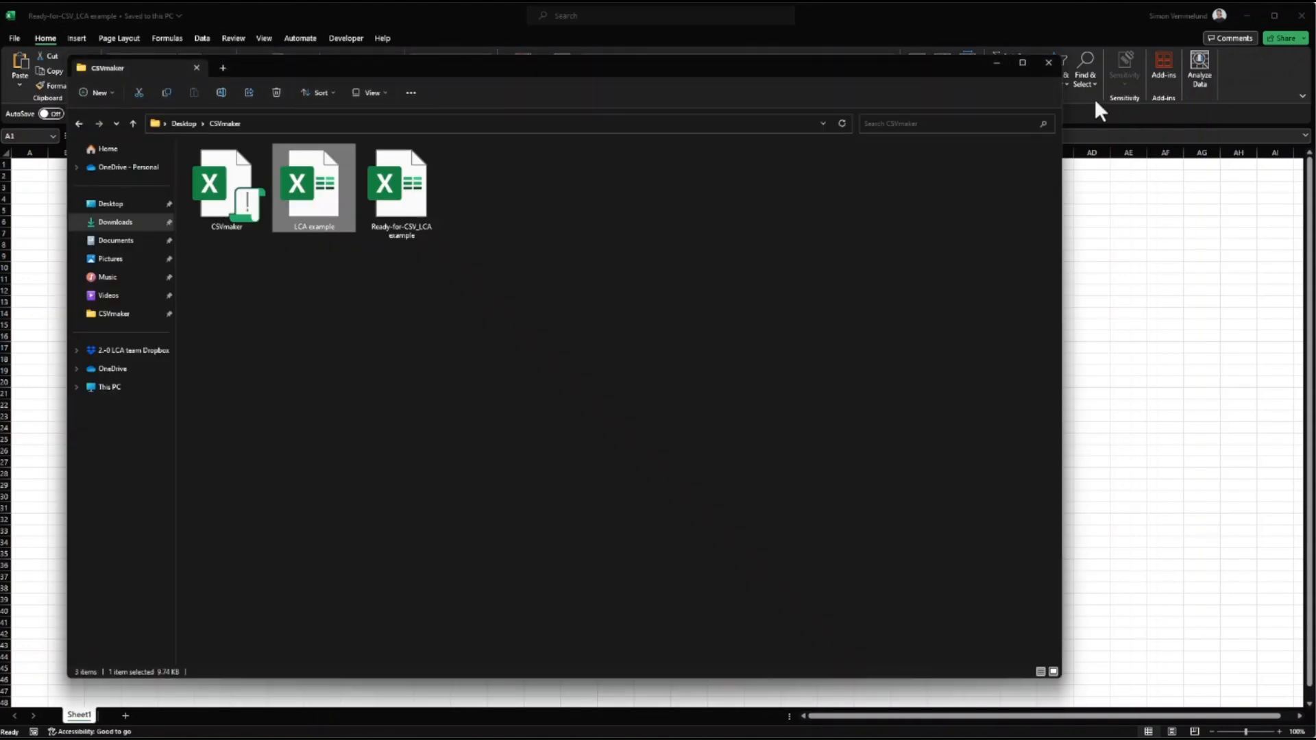
Step: Paste the copied LCA example data into the new sheet as values only
{"action": "double_click", "coordinate": [313, 190]}
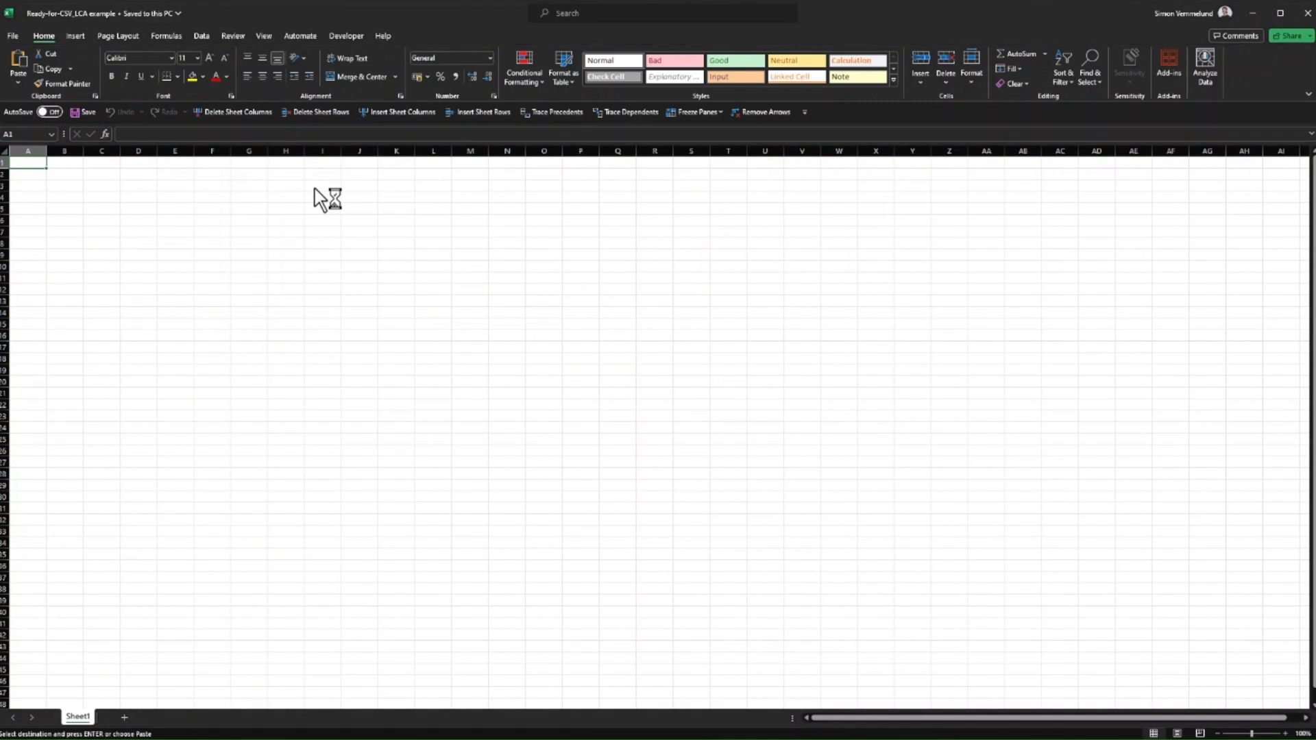
{"action": "left_click", "coordinate": [17, 81]}
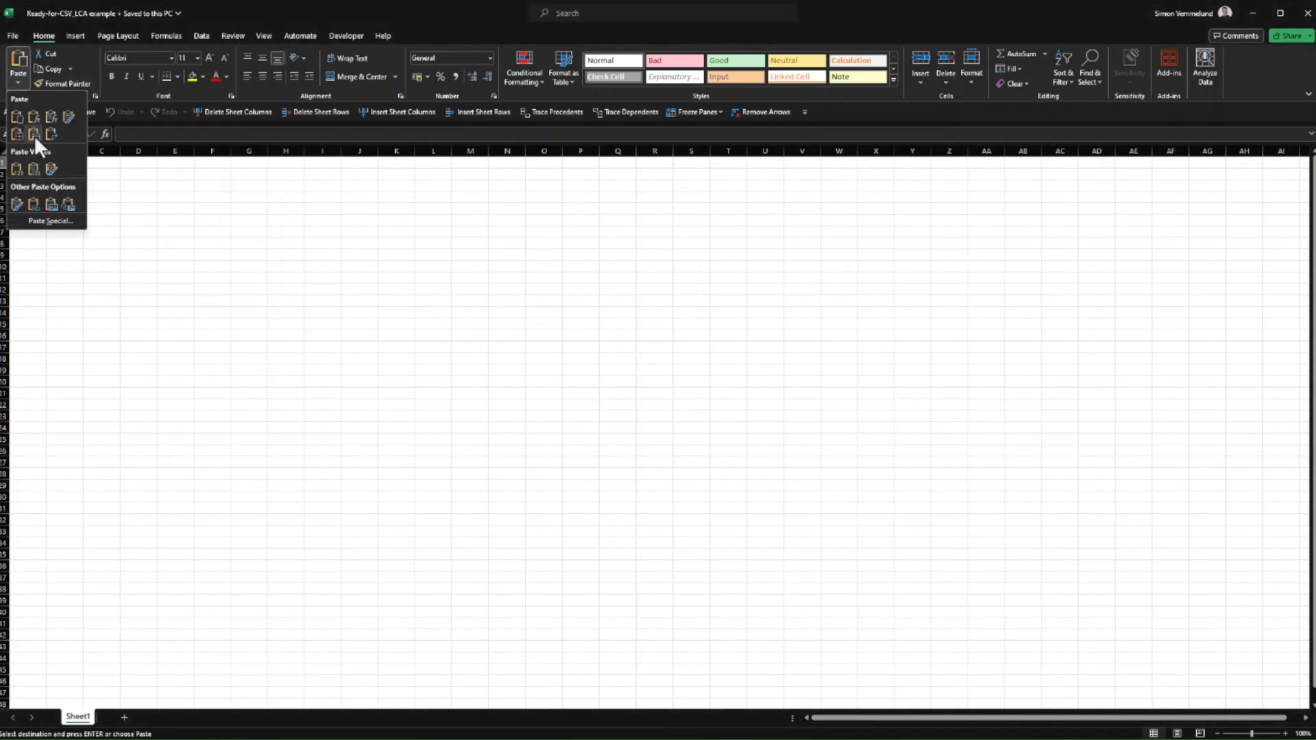
{"action": "left_click", "coordinate": [64, 222]}
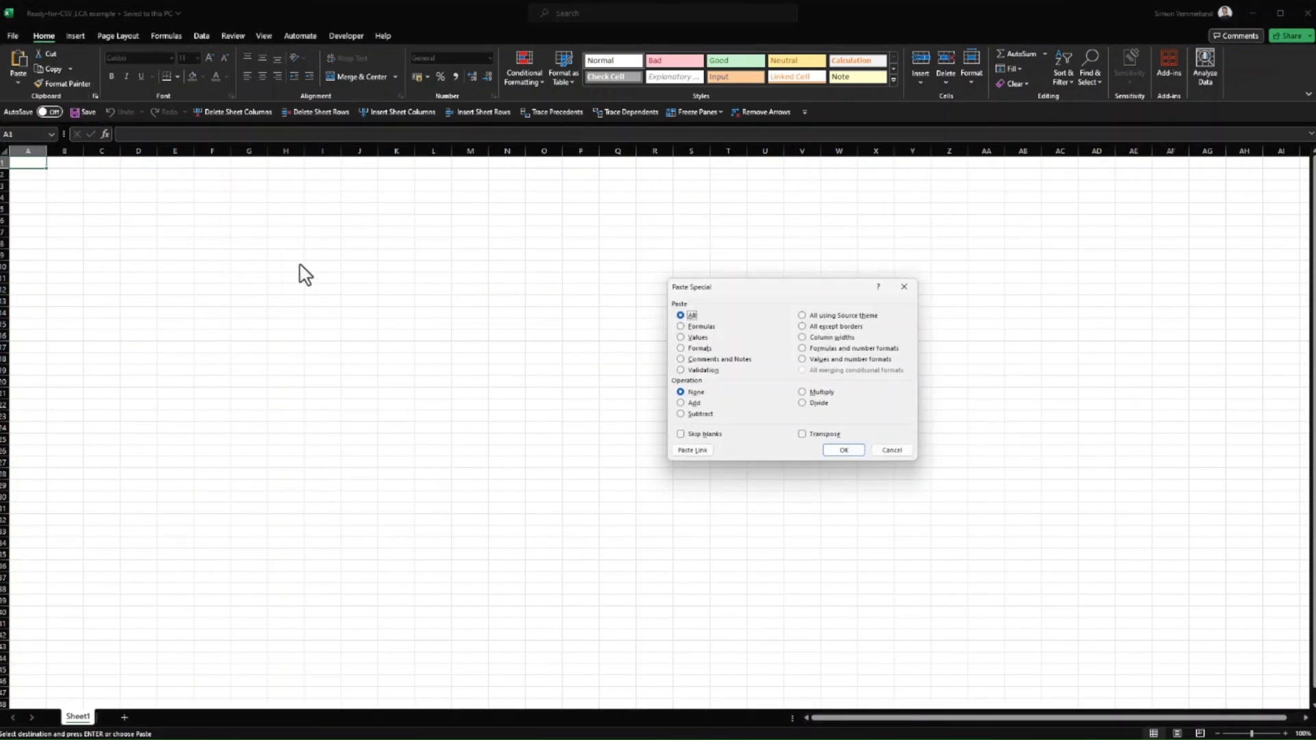
{"action": "left_click", "coordinate": [681, 338]}
{"action": "left_click", "coordinate": [844, 450]}
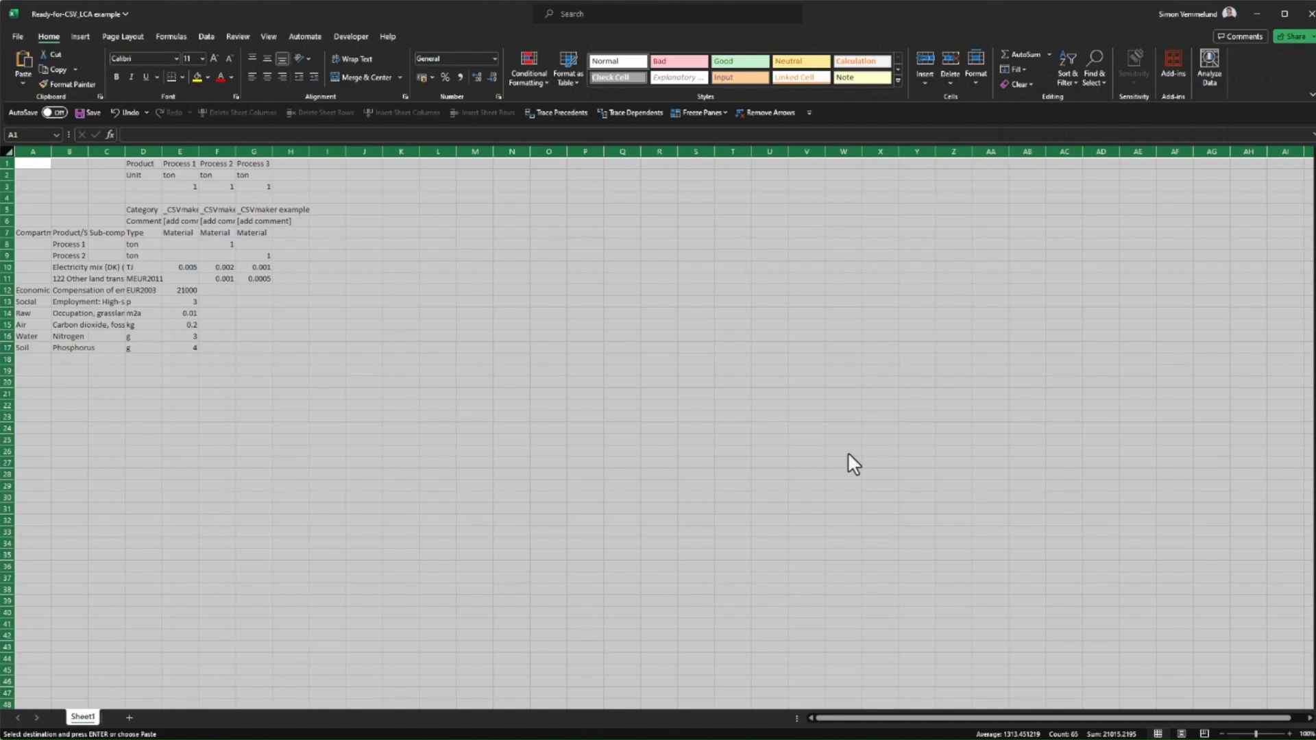
Step: Open the CSVmaker macro workbook from the folder and enable its macros
{"action": "left_click", "coordinate": [350, 36]}
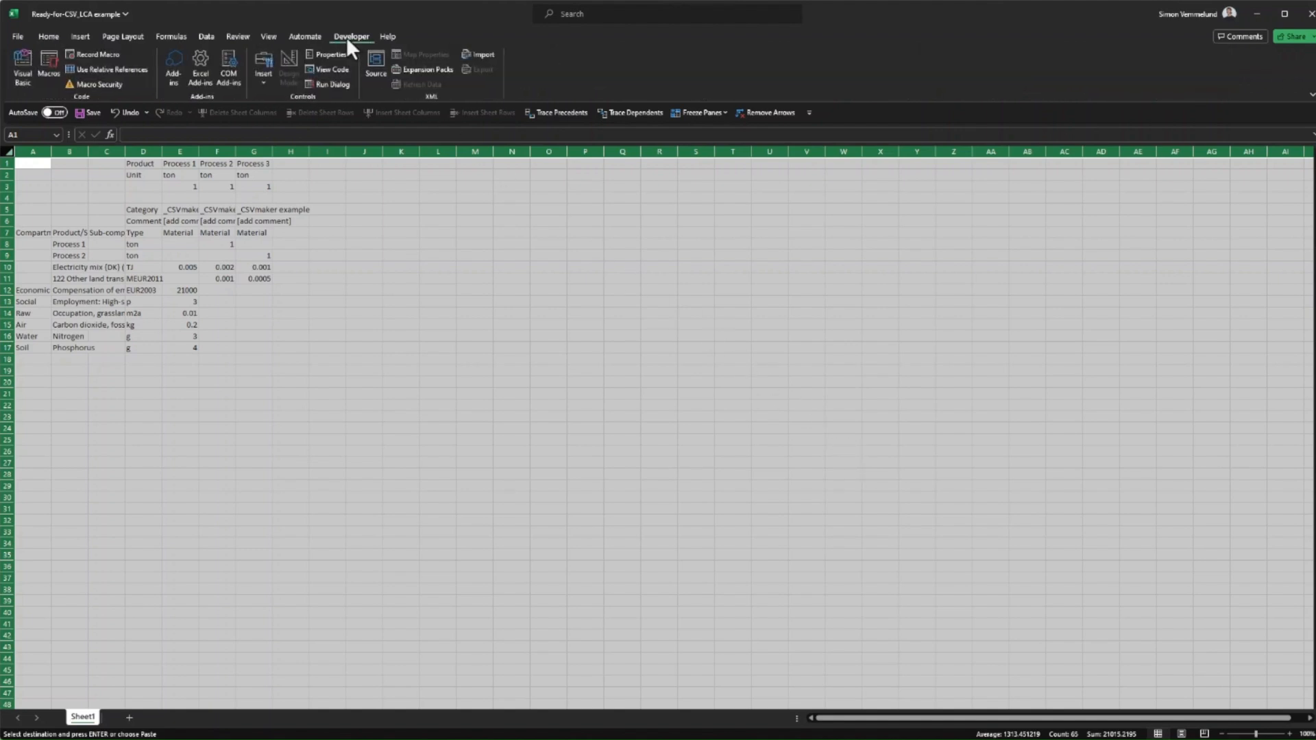
{"action": "left_click", "coordinate": [48, 65]}
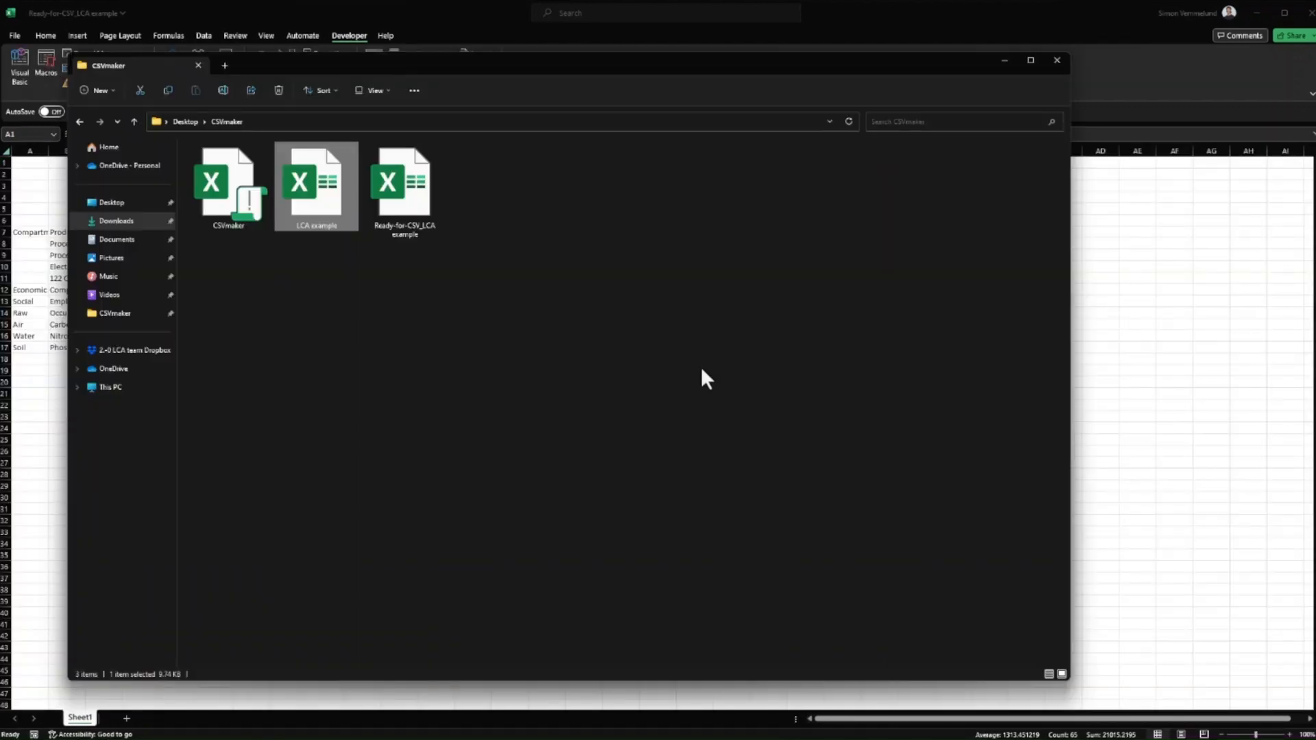
{"action": "double_click", "coordinate": [233, 194]}
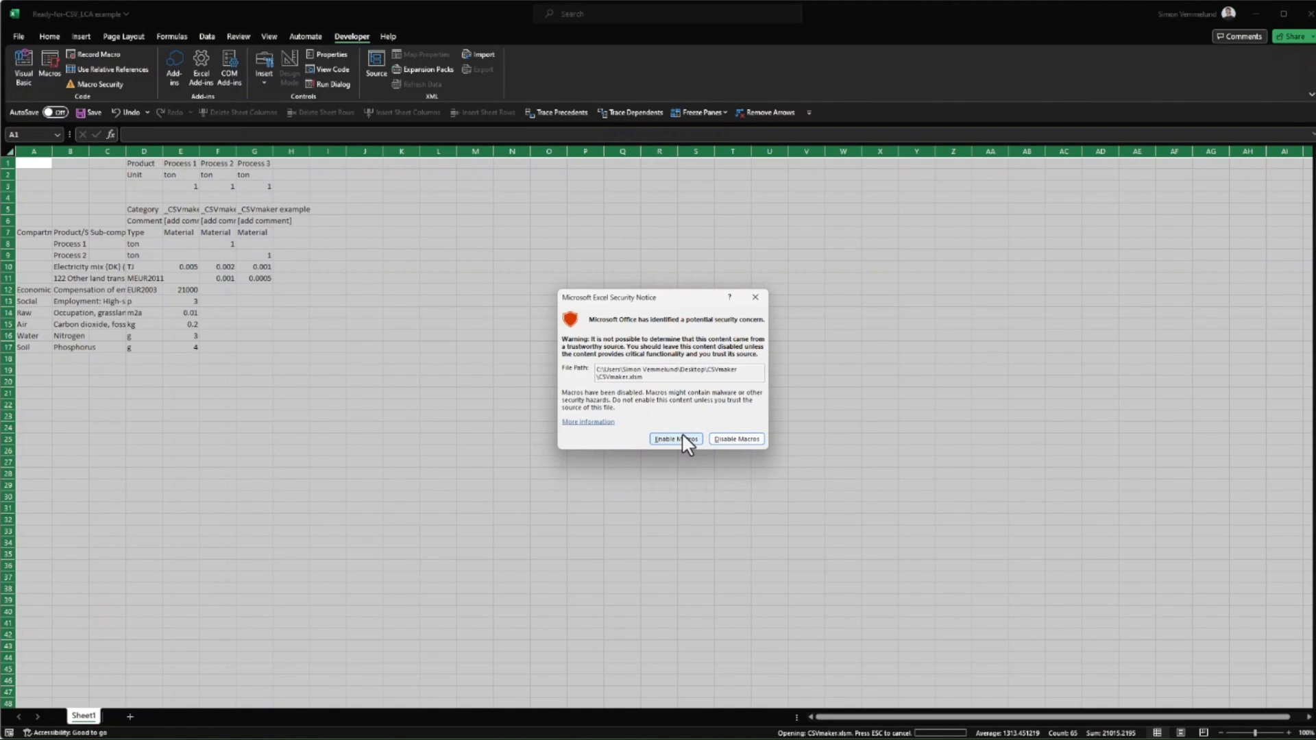
{"action": "left_click", "coordinate": [681, 434]}
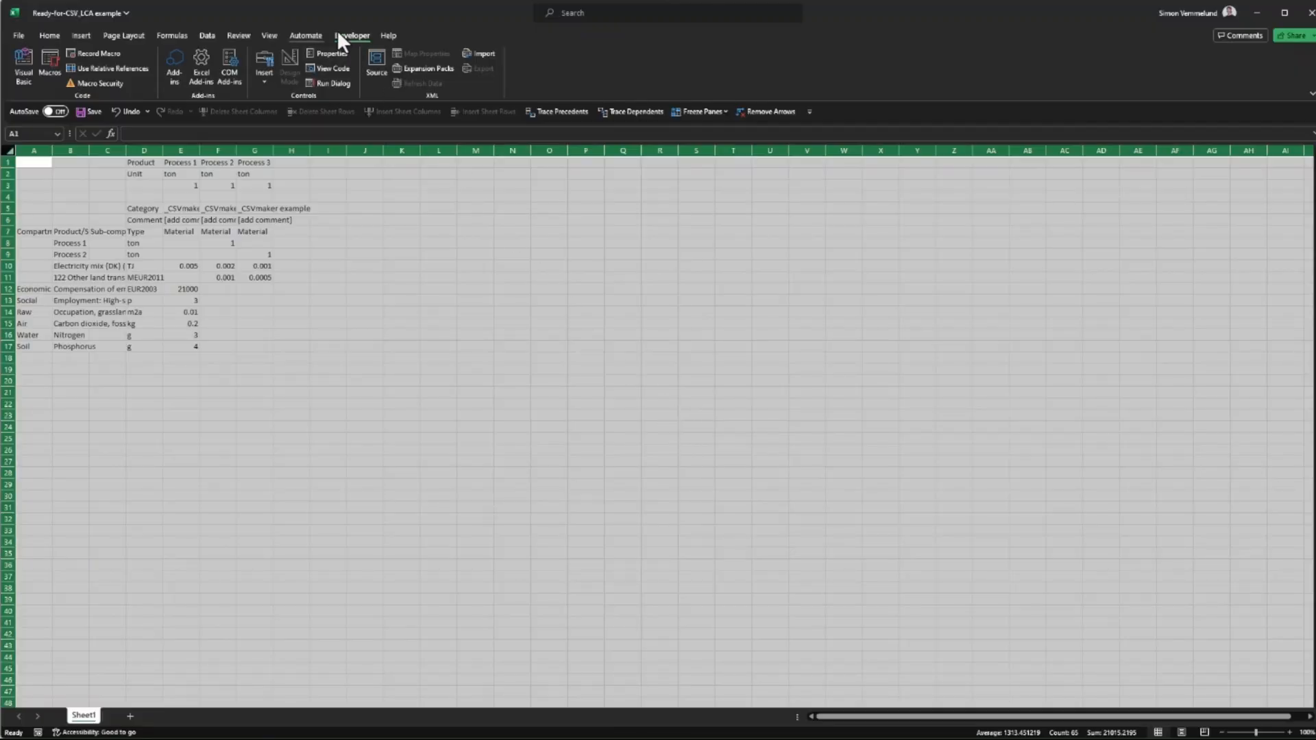
Step: Run the MakeFileCSV macro without uncertainties and acknowledge both file-saved notices
{"action": "left_click", "coordinate": [52, 57]}
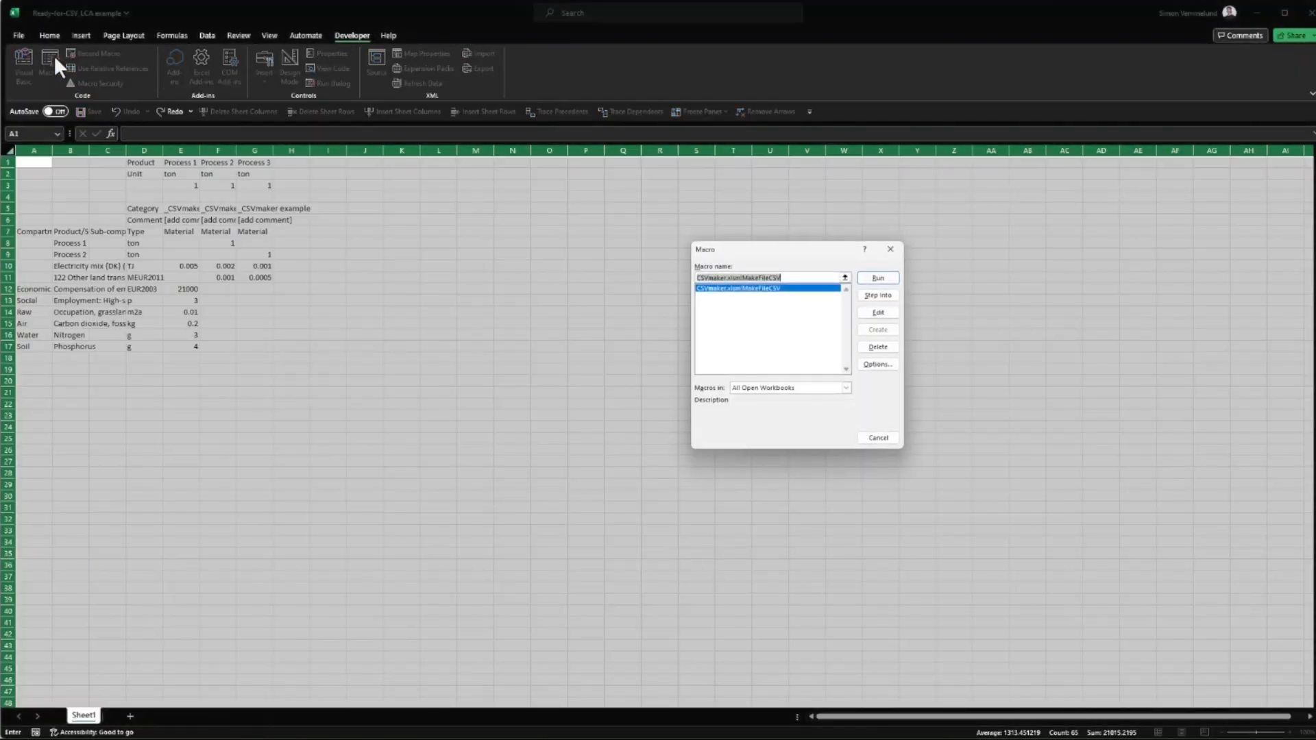
{"action": "left_click", "coordinate": [882, 280]}
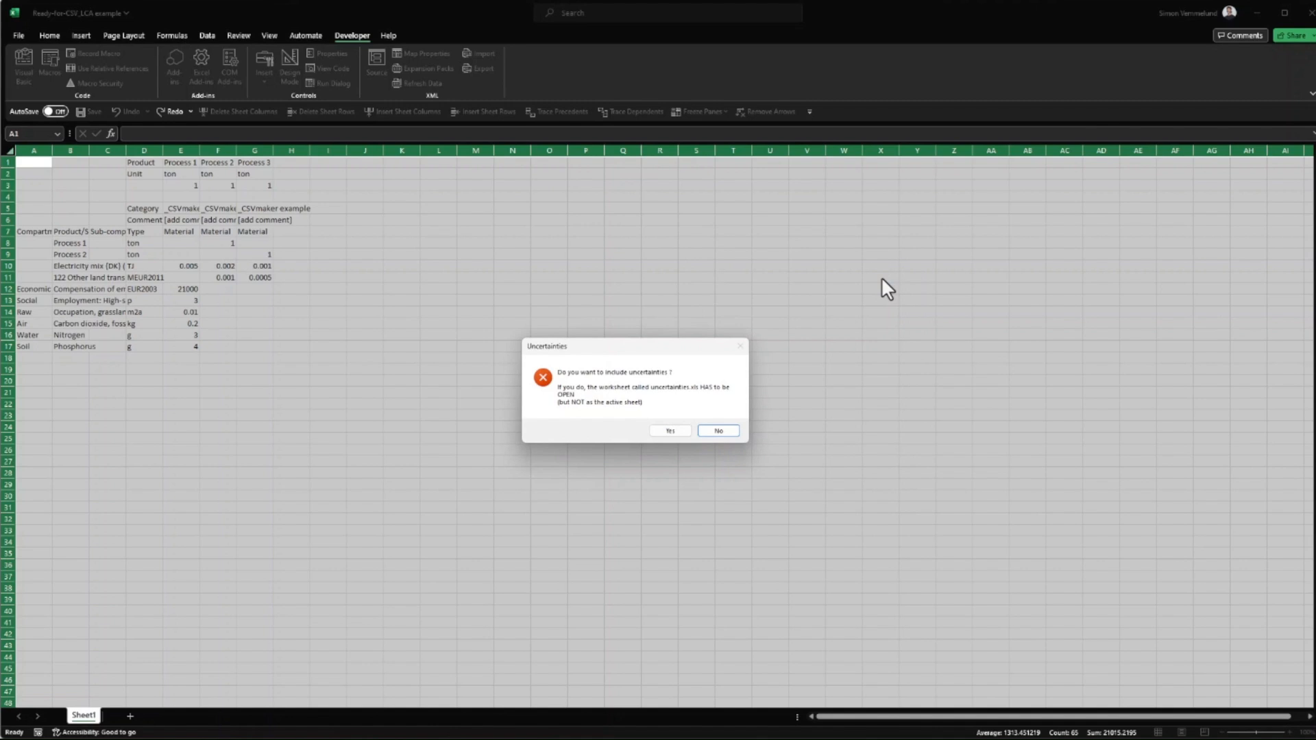
{"action": "left_click", "coordinate": [717, 430]}
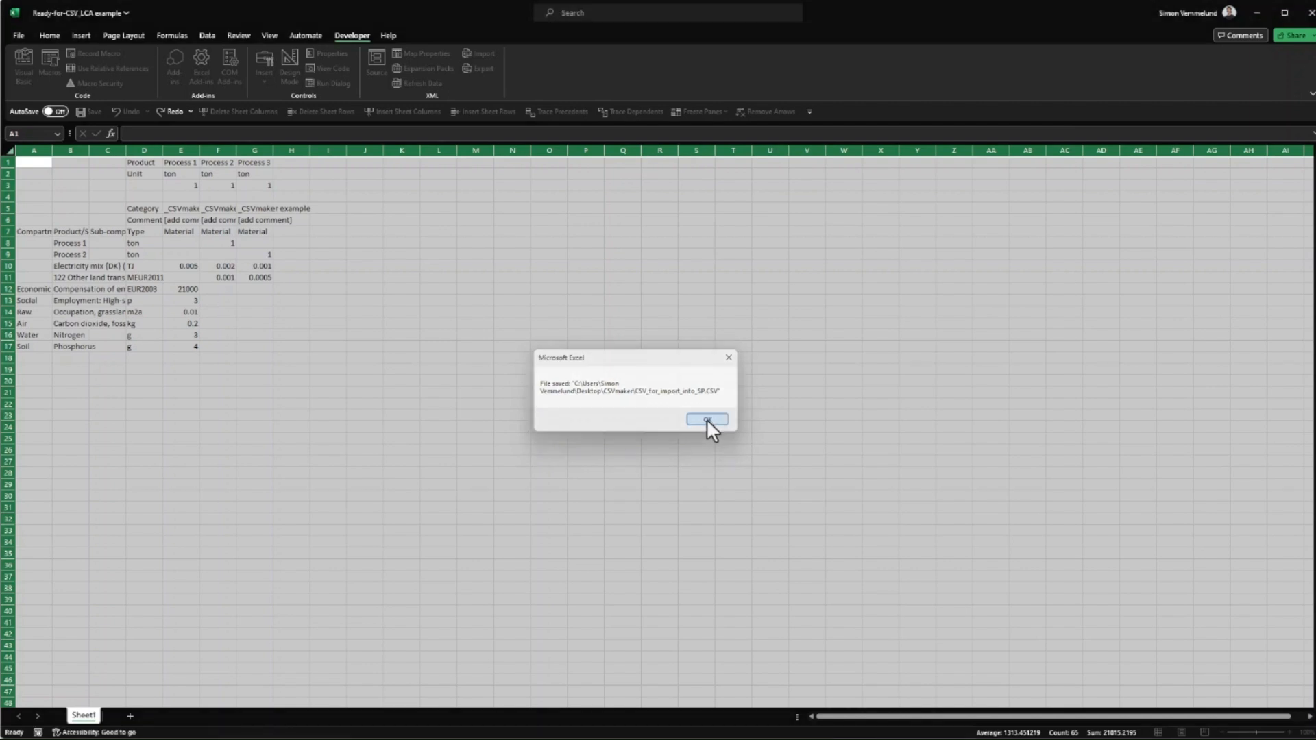
{"action": "left_click", "coordinate": [707, 419]}
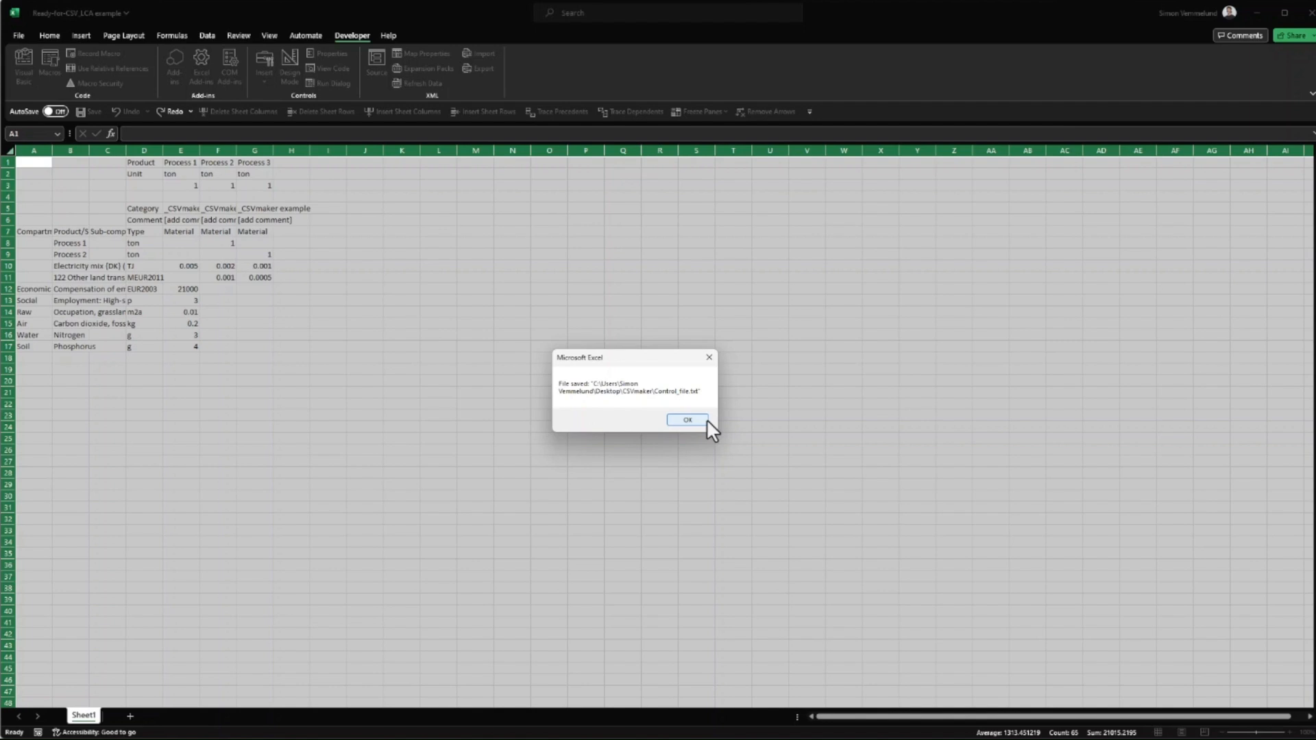
{"action": "left_click", "coordinate": [706, 420]}
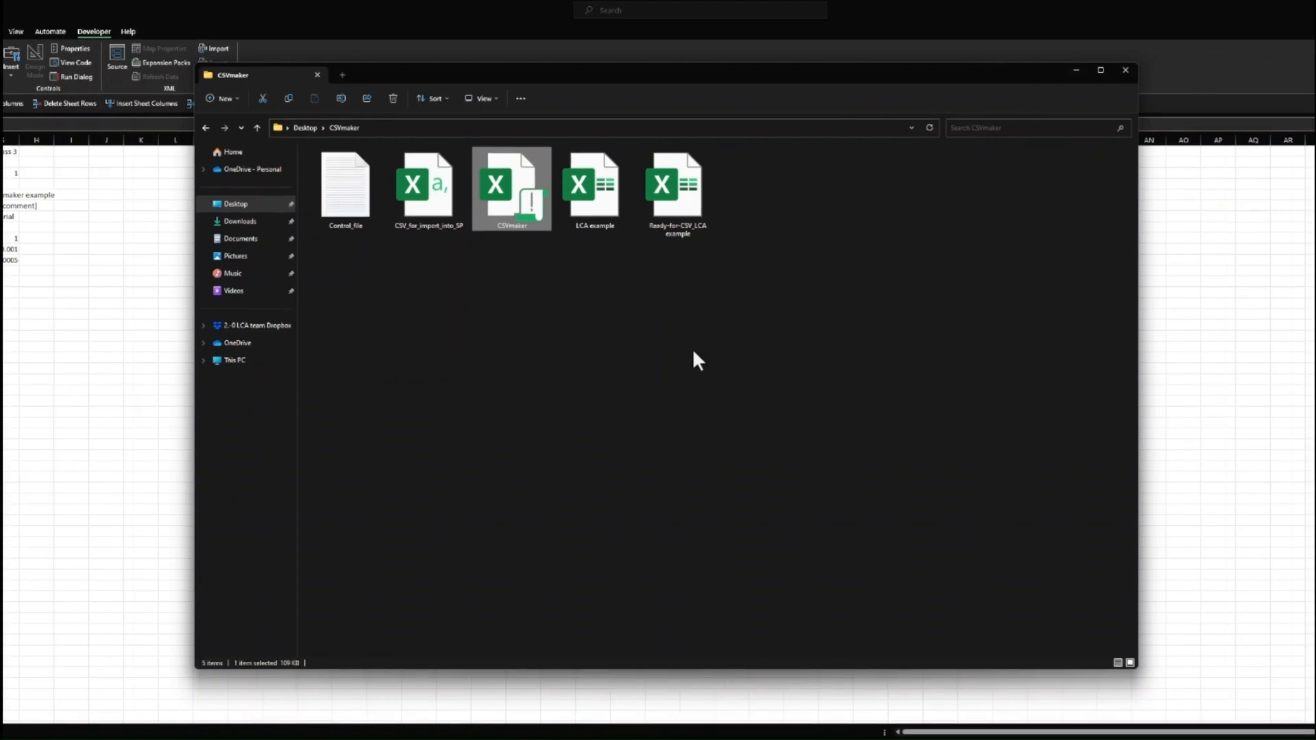
Step: Rename the generated CSV_for_import_into_SP file to LCA example_CSV
{"action": "left_click", "coordinate": [424, 191]}
{"action": "right_click", "coordinate": [425, 190]}
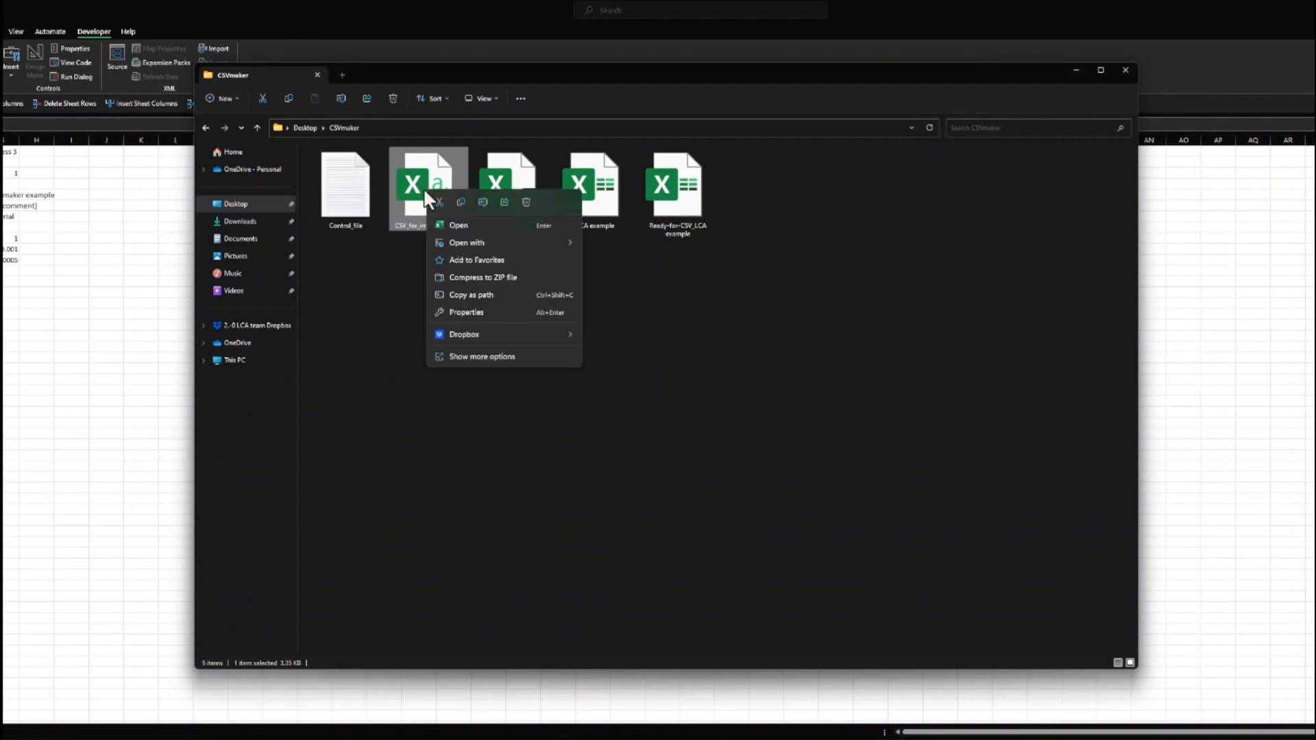
{"action": "left_click", "coordinate": [484, 204]}
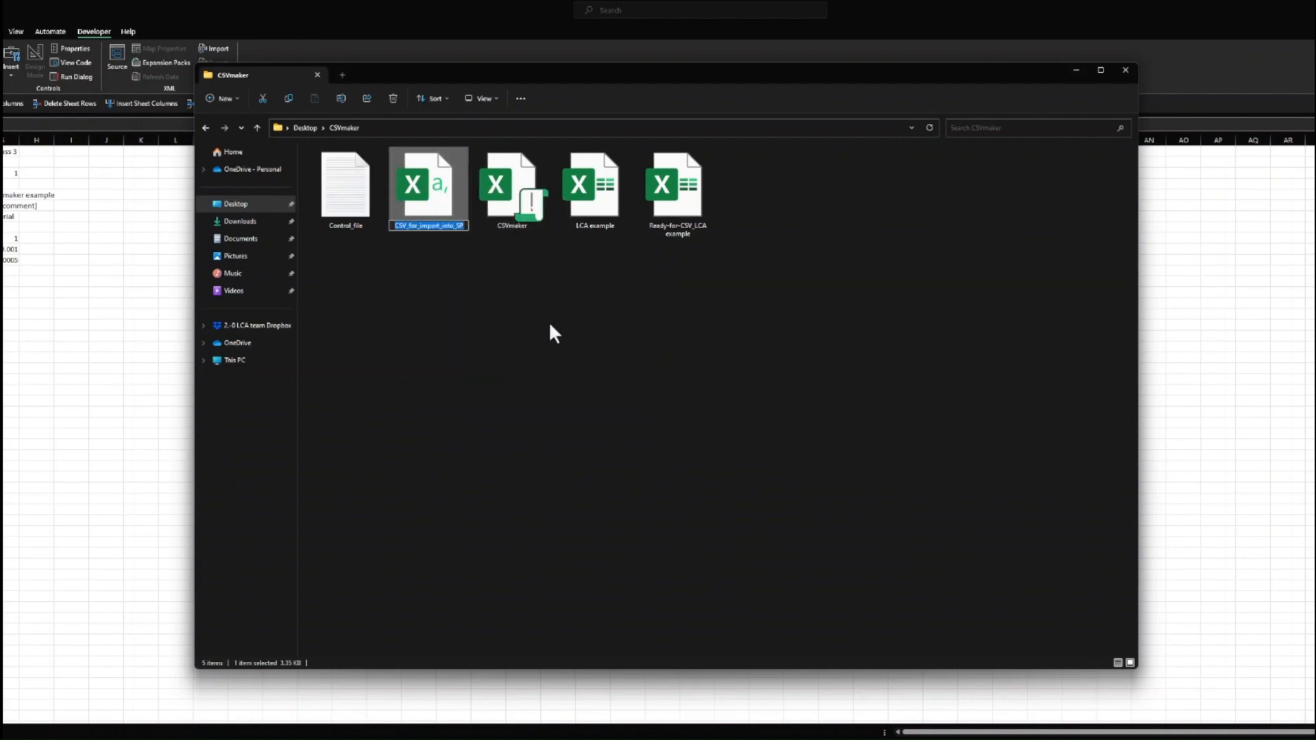
{"action": "type", "text": "LCA example_CSV"}
{"action": "key", "text": "Return"}
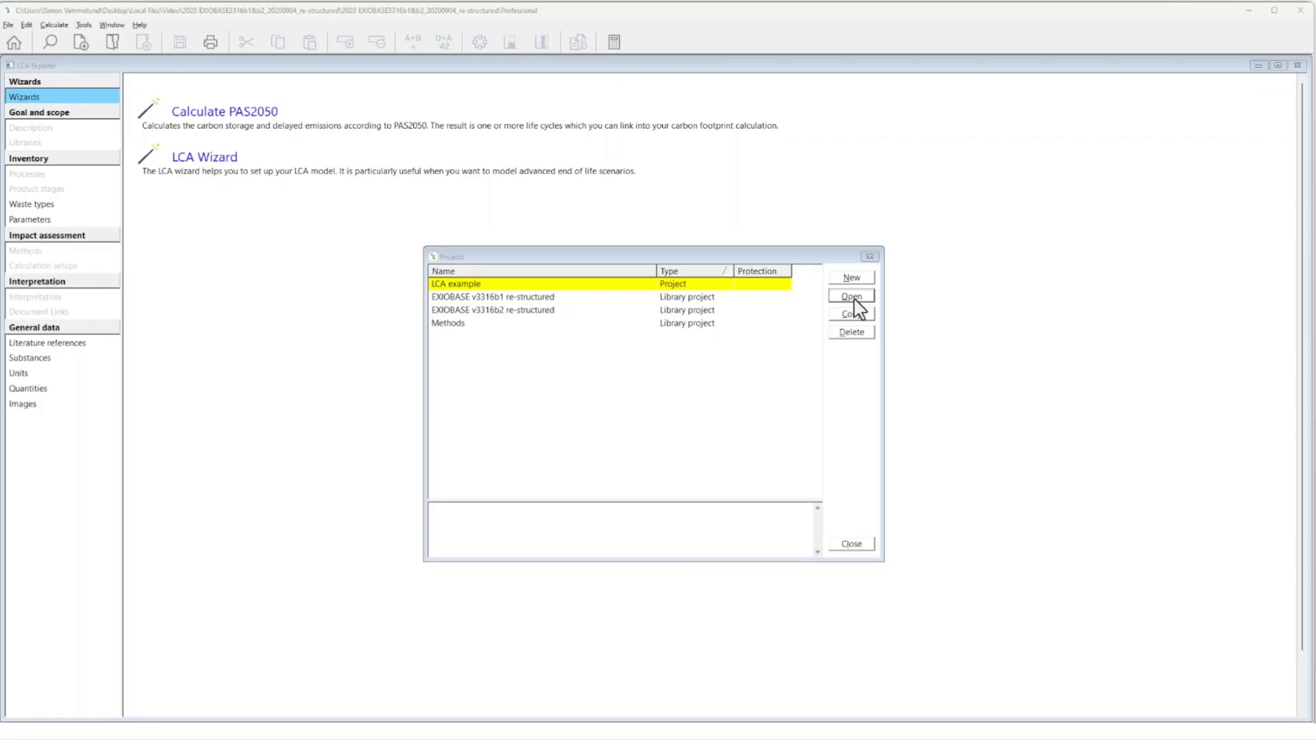
Step: Open the LCA example project and import the LCA example_CSV file in SimaPro CSV format
{"action": "left_click", "coordinate": [854, 300]}
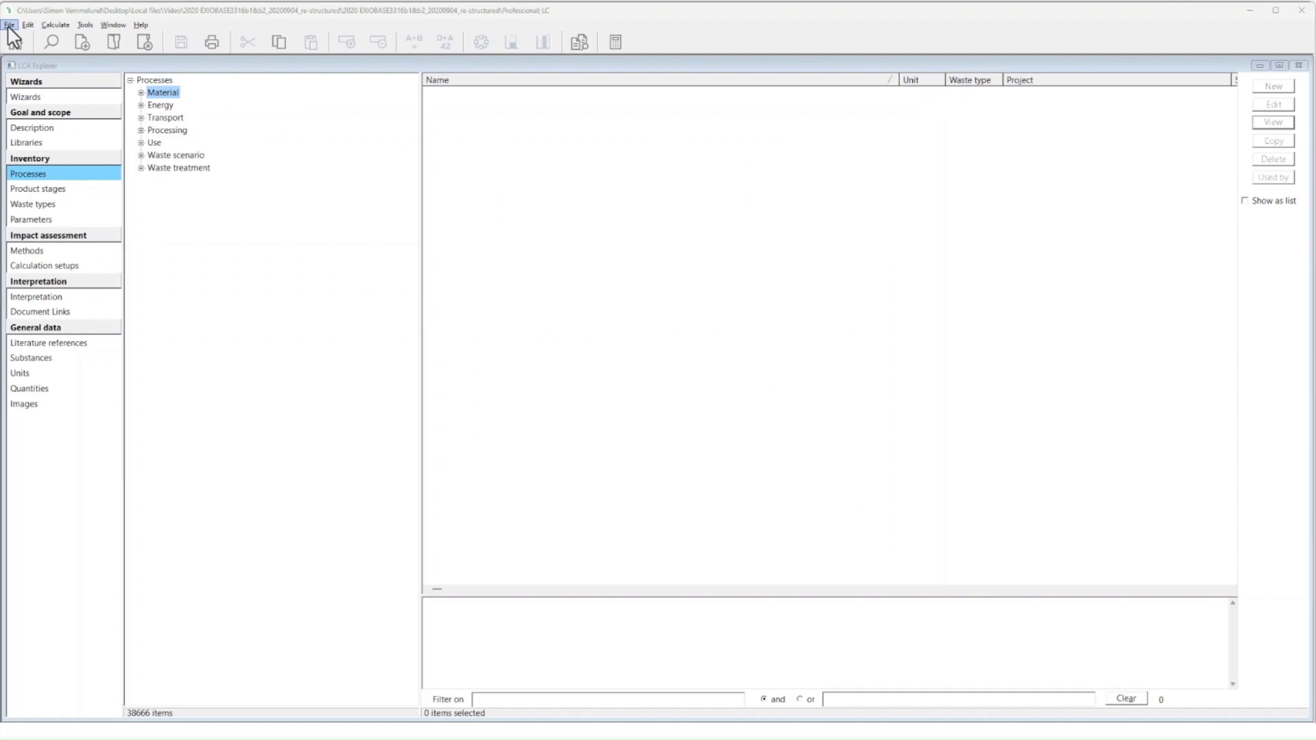
{"action": "left_click", "coordinate": [9, 25]}
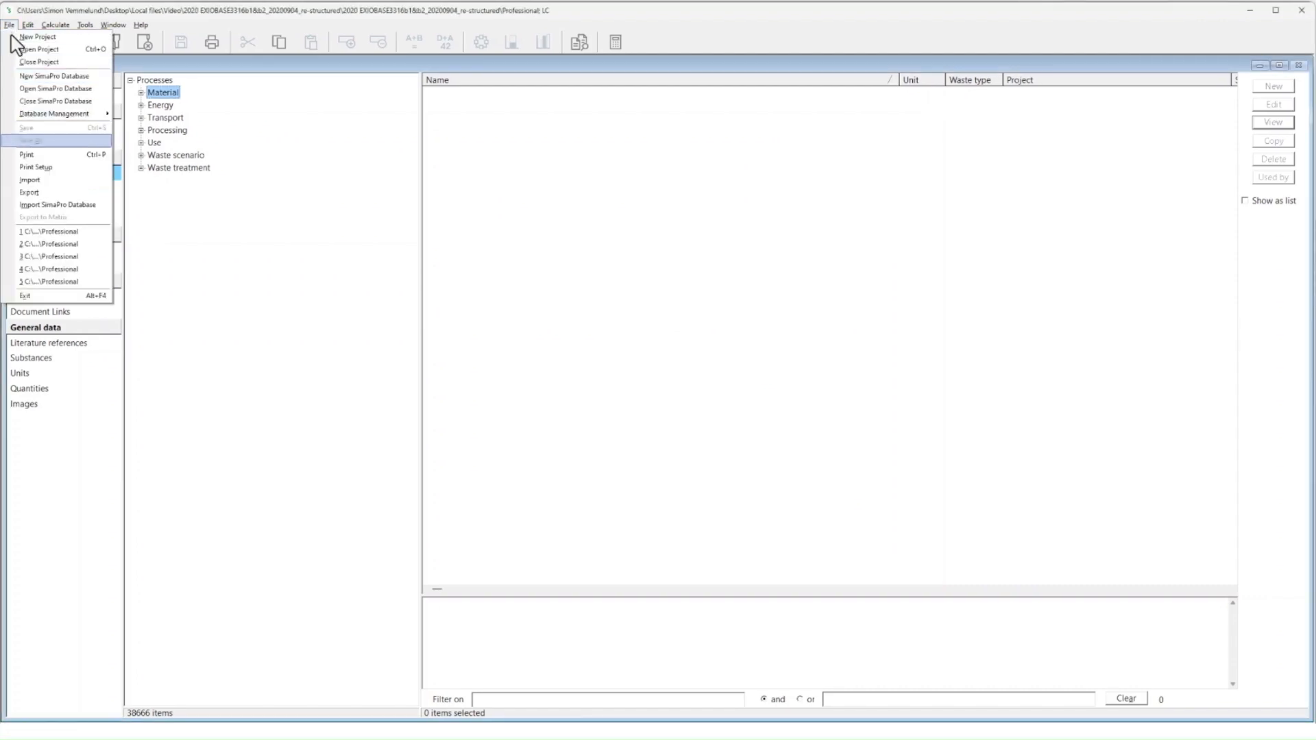
{"action": "left_click", "coordinate": [29, 180]}
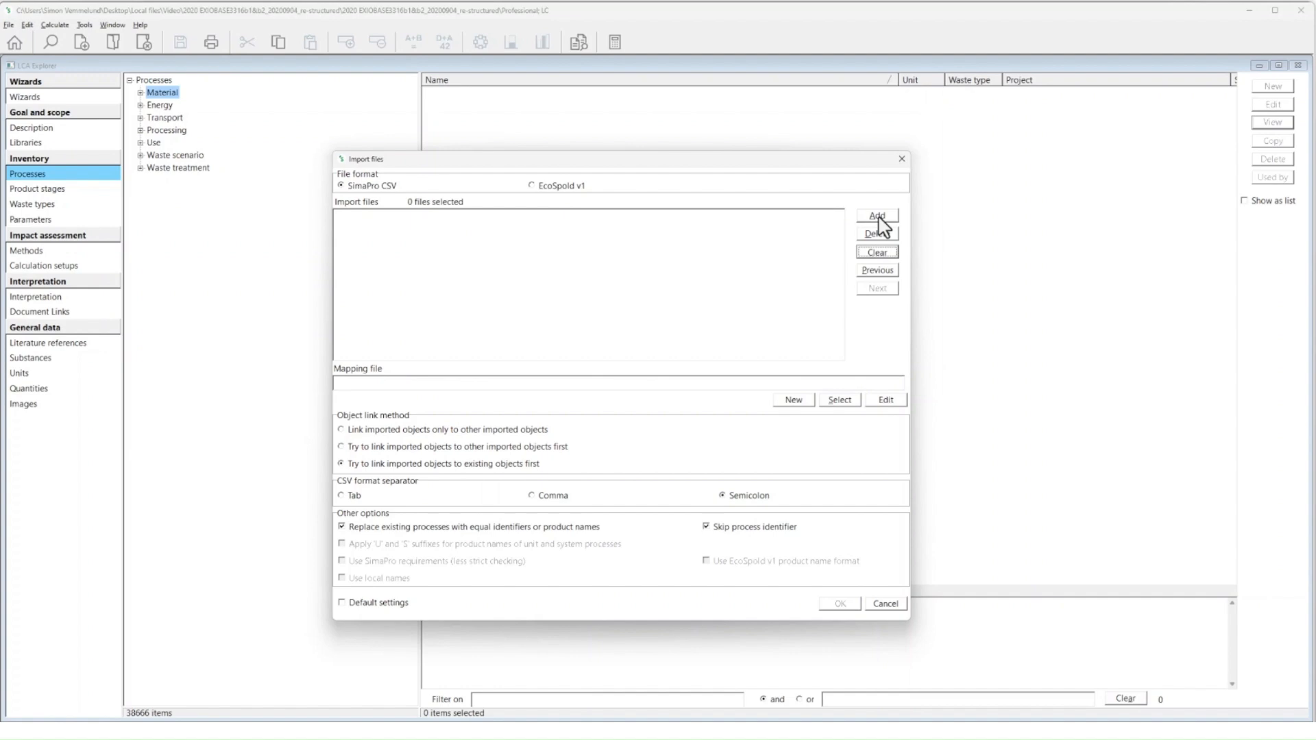
{"action": "left_click", "coordinate": [878, 216]}
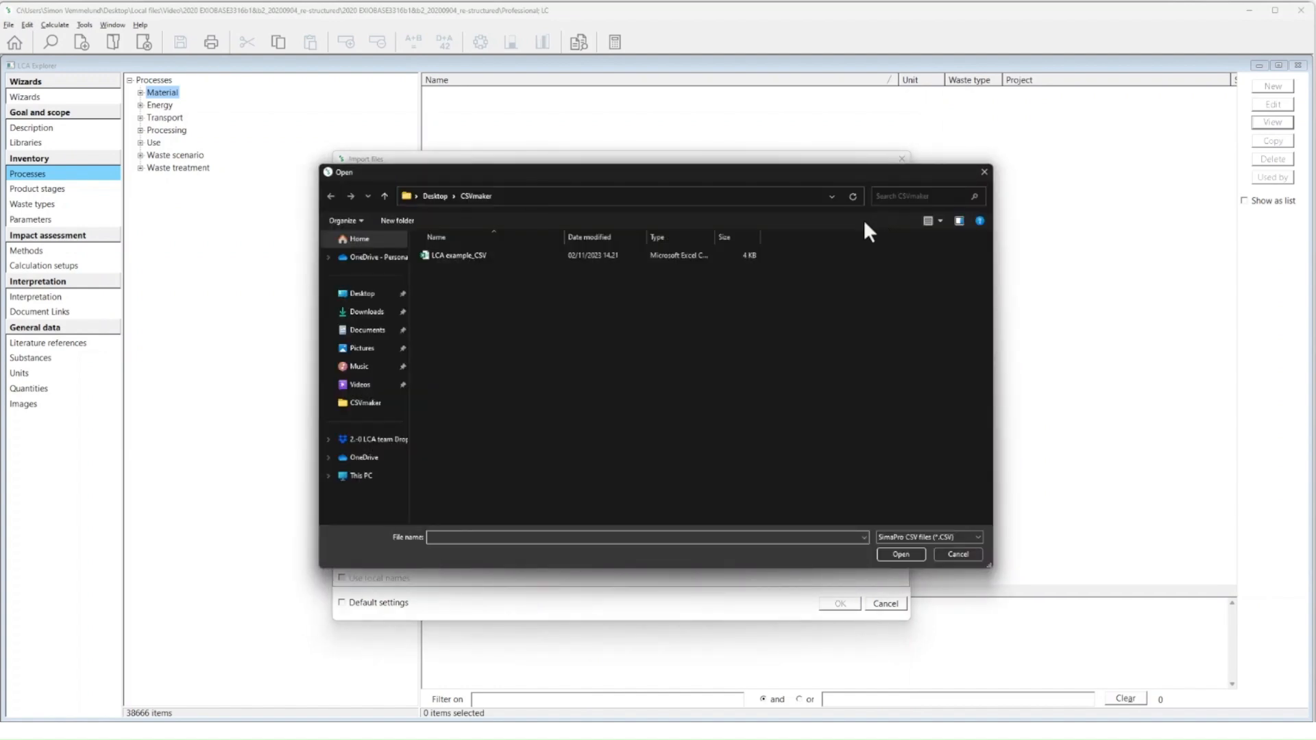
{"action": "left_click", "coordinate": [753, 257]}
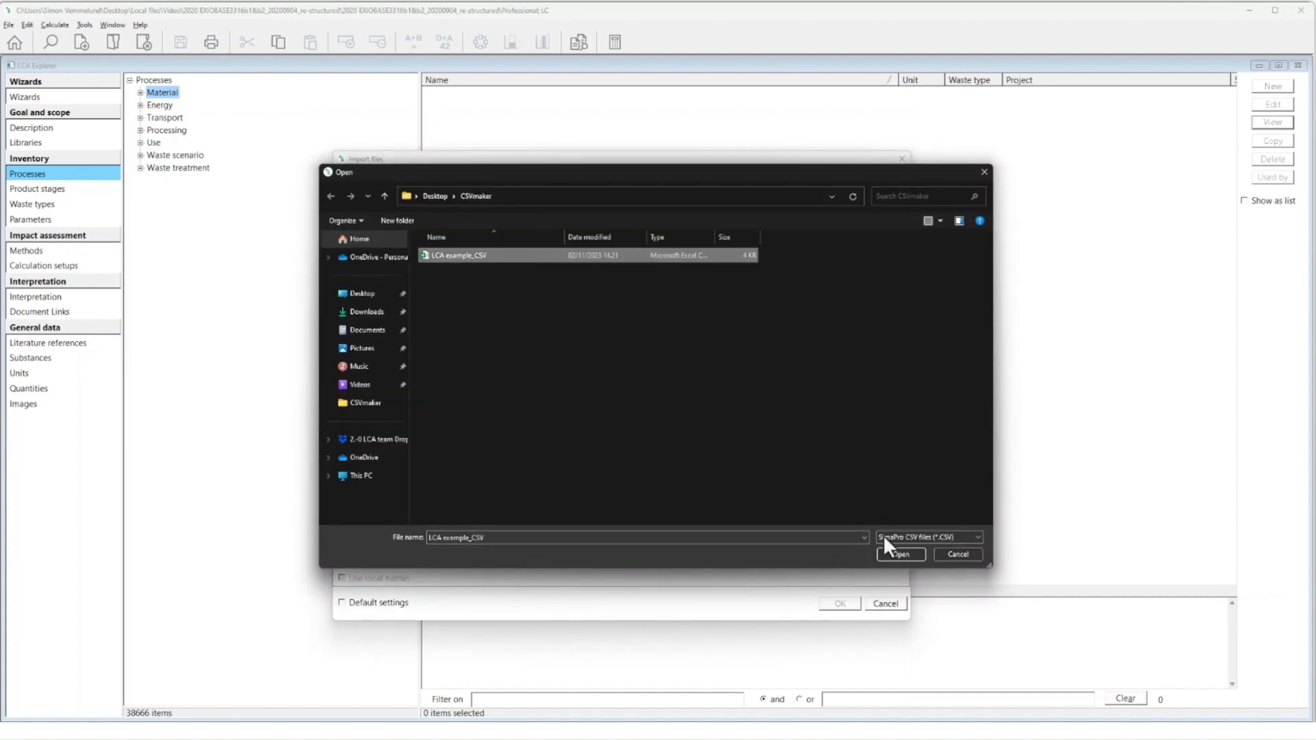
{"action": "left_click", "coordinate": [893, 554]}
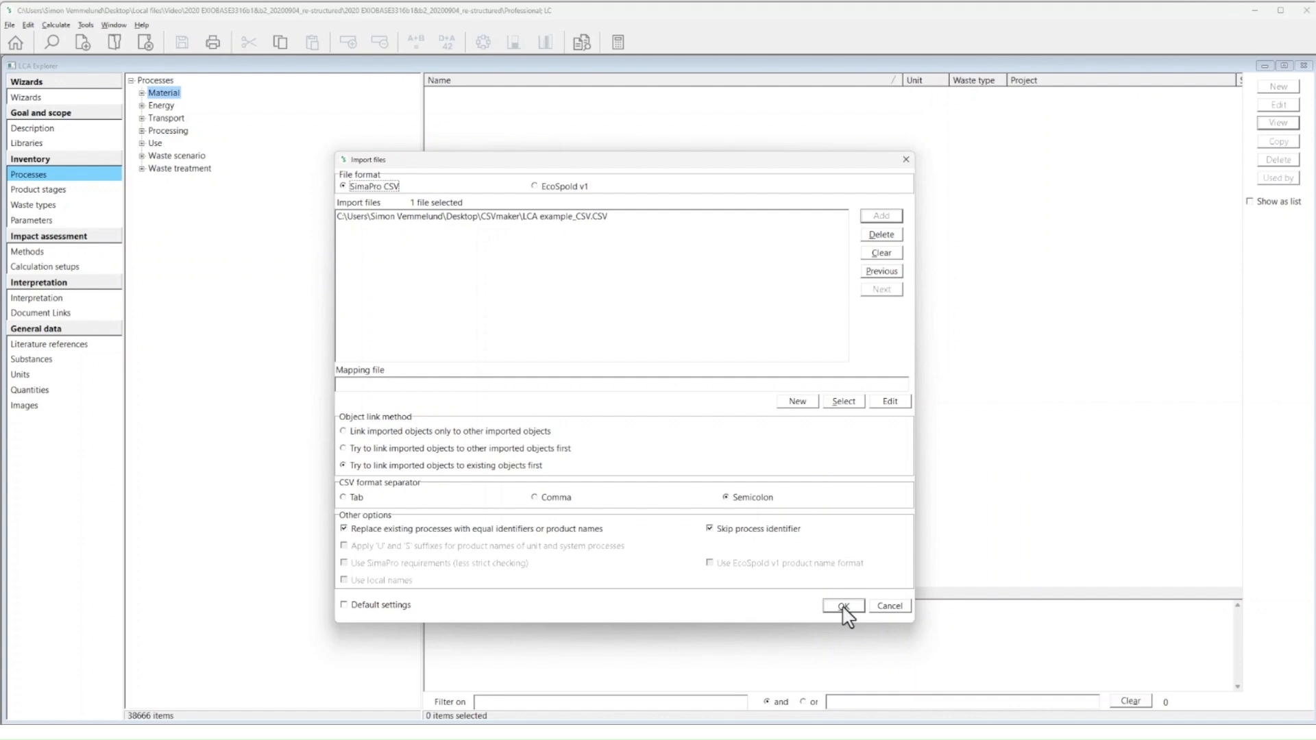
{"action": "left_click", "coordinate": [843, 608]}
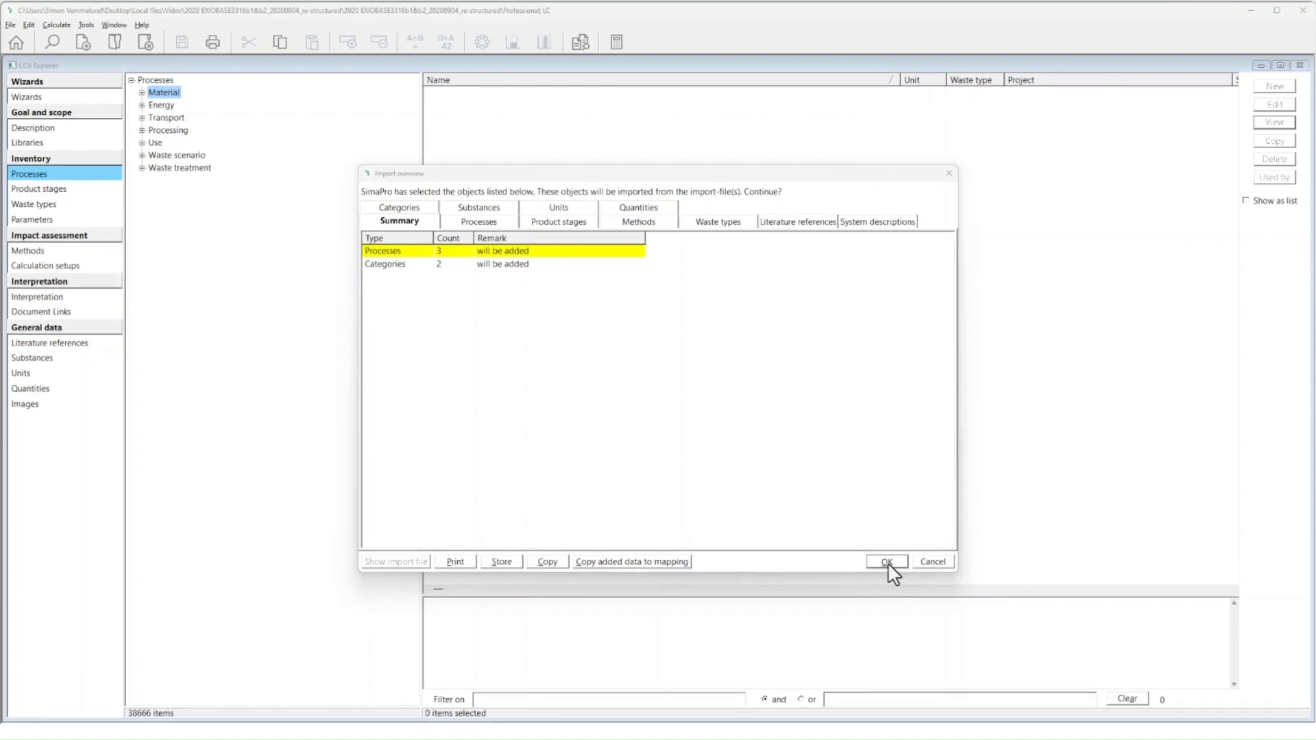
{"action": "left_click", "coordinate": [887, 562]}
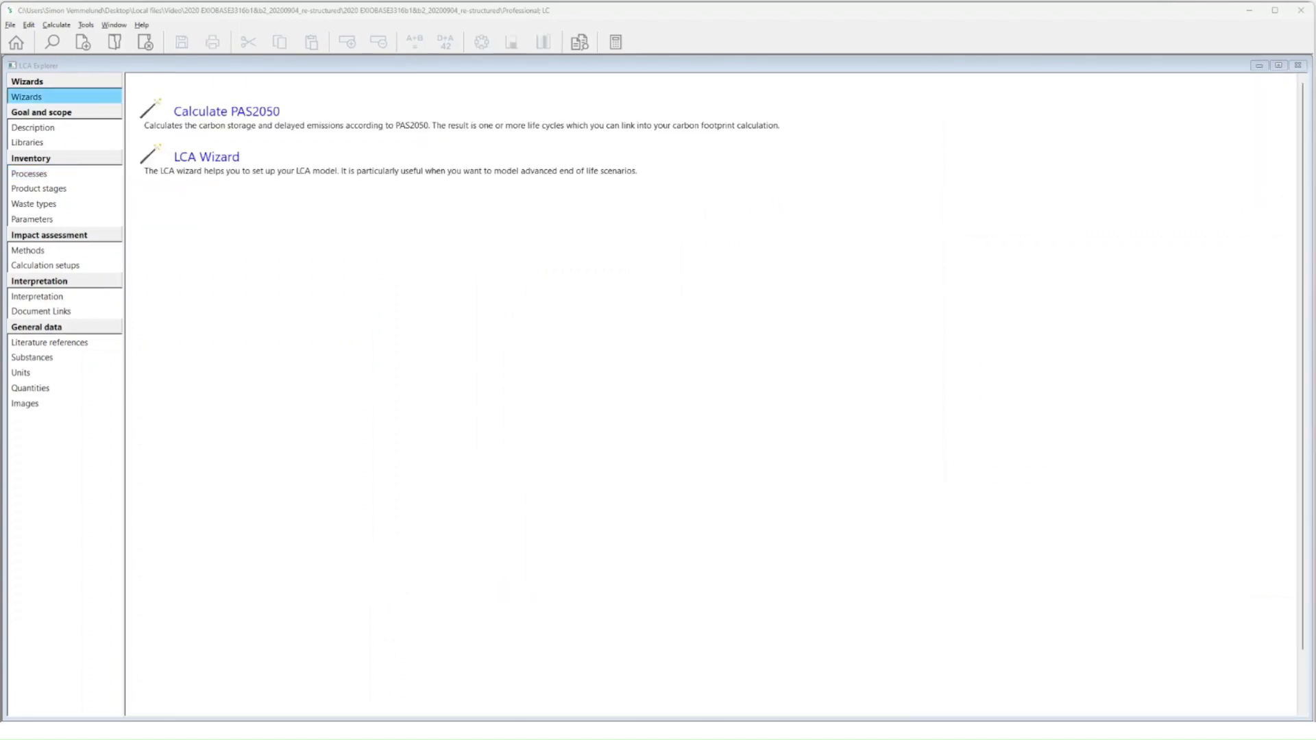
Step: Browse the imported processes under _CSVmaker example and its Subfolder, opening Process 2
{"action": "left_click", "coordinate": [38, 175]}
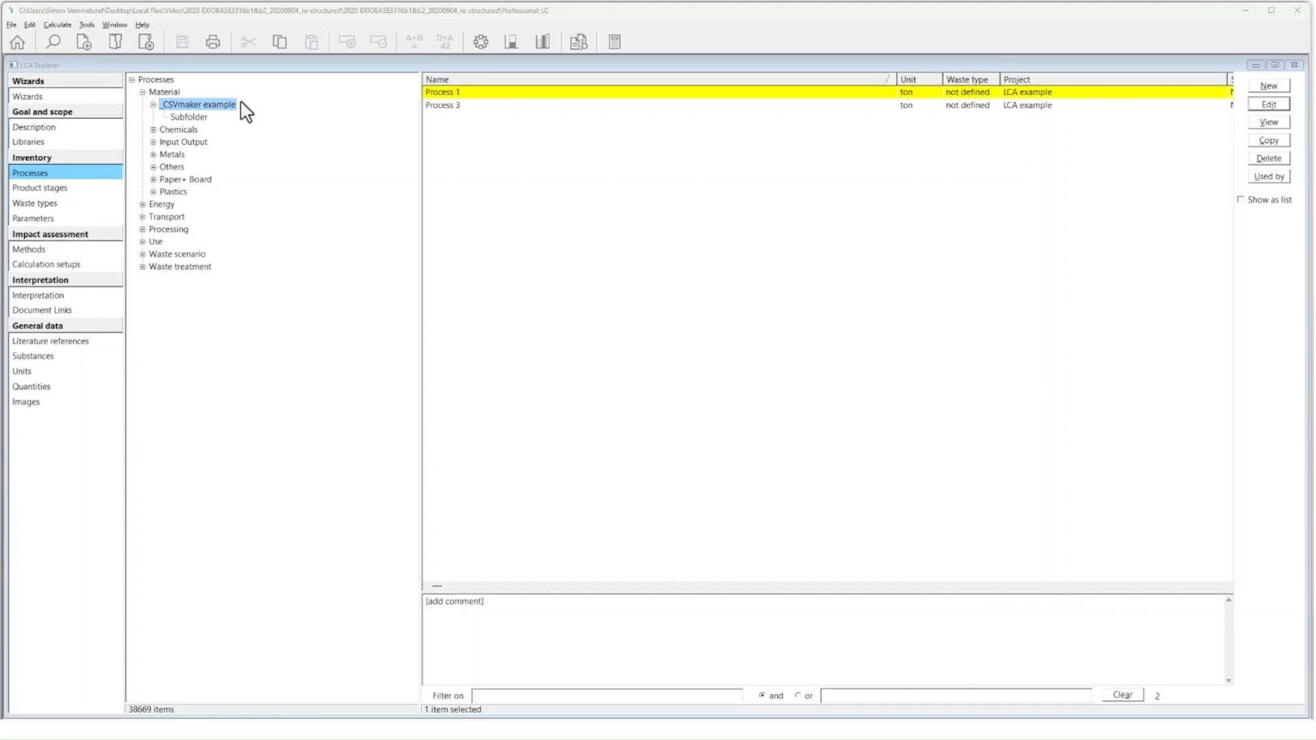
{"action": "left_click", "coordinate": [188, 117]}
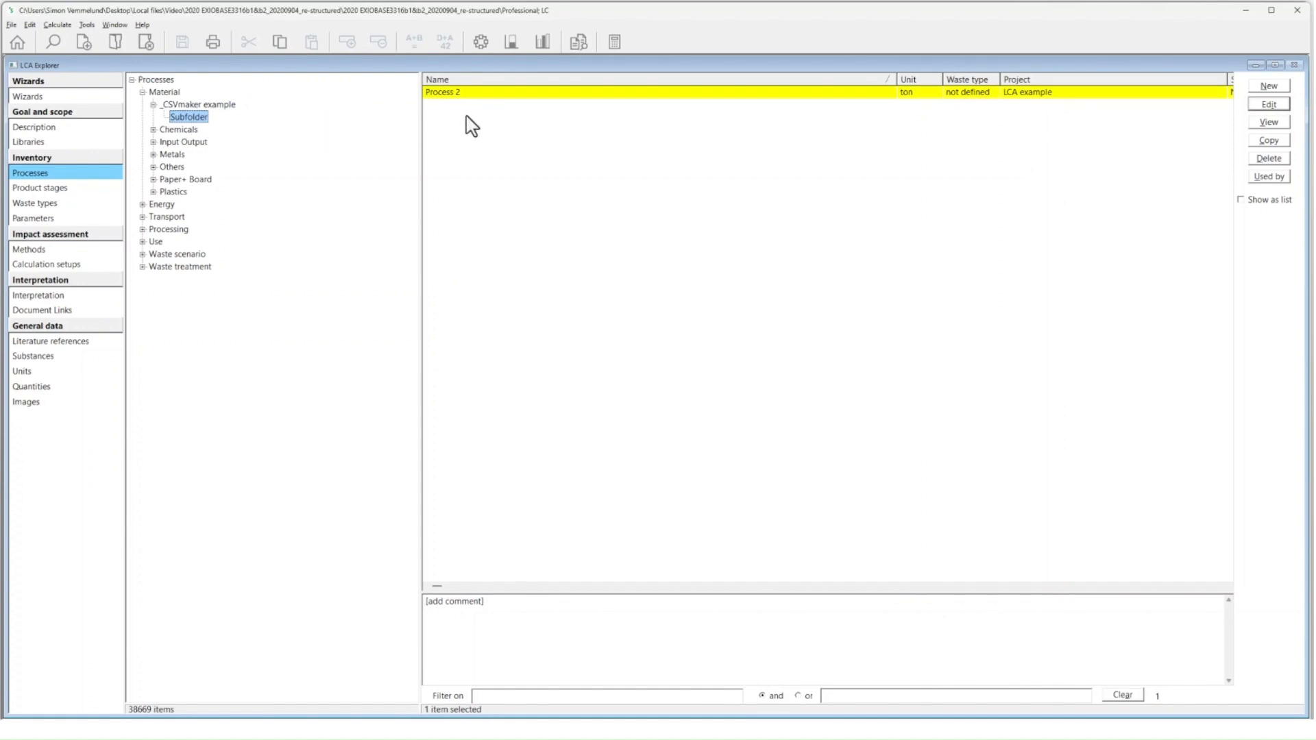
{"action": "double_click", "coordinate": [464, 94]}
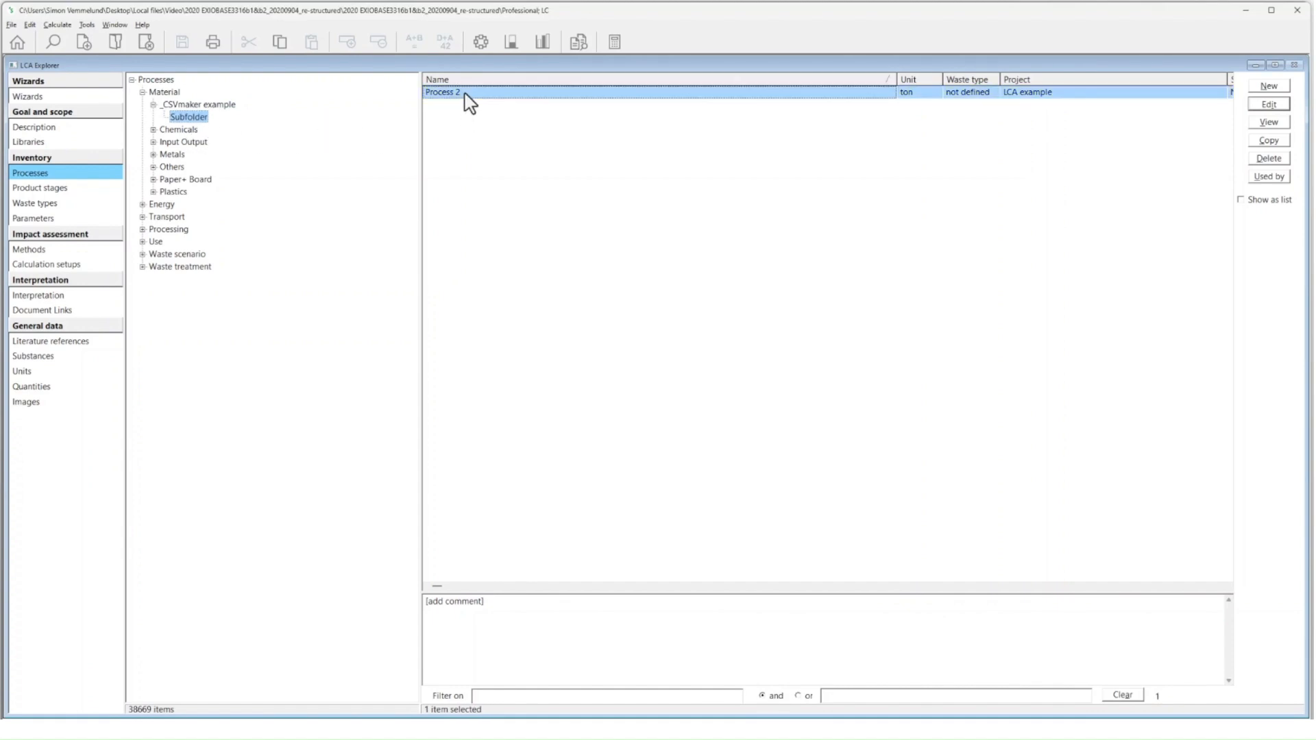